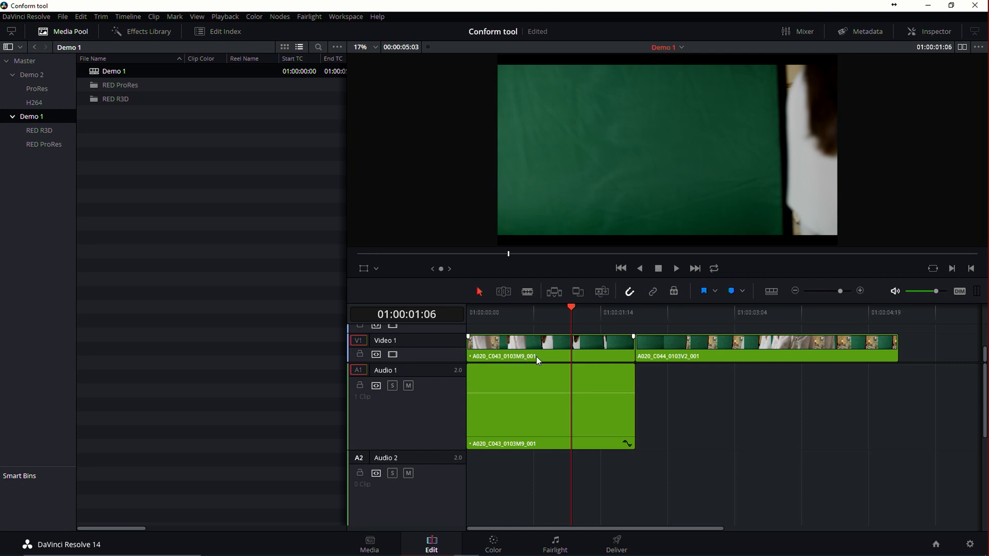
# Show the source viewer beside the timeline viewer and preview A020_C043_0103M9_001.R3D from the RED R3D bin.
pyautogui.click(38, 130)
pyautogui.moveTo(186, 59); pyautogui.dragTo(258, 56)
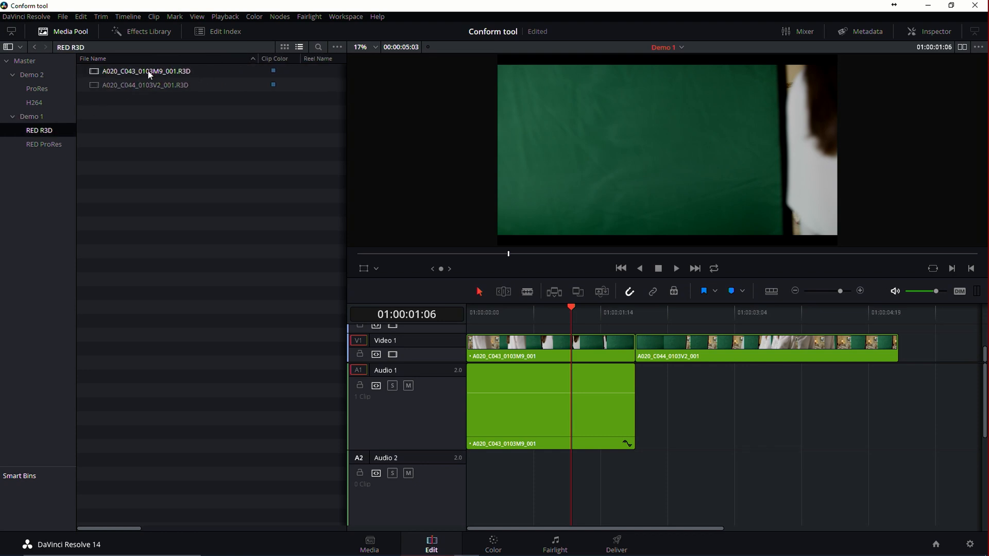
pyautogui.click(961, 47)
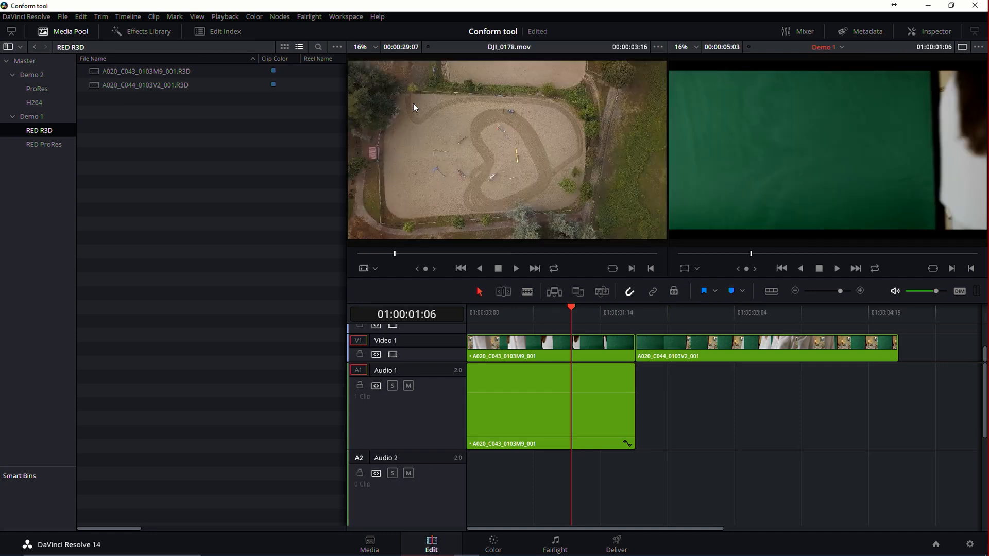
pyautogui.click(114, 73)
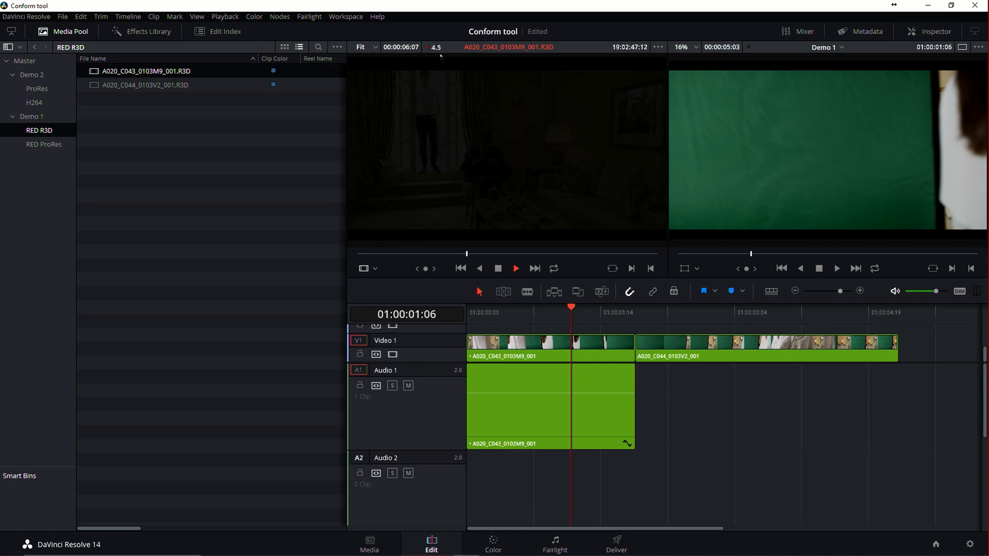
# Play A020_C043_0103M9_001.mov from the RED ProRes bin in the source viewer.
pyautogui.click(46, 143)
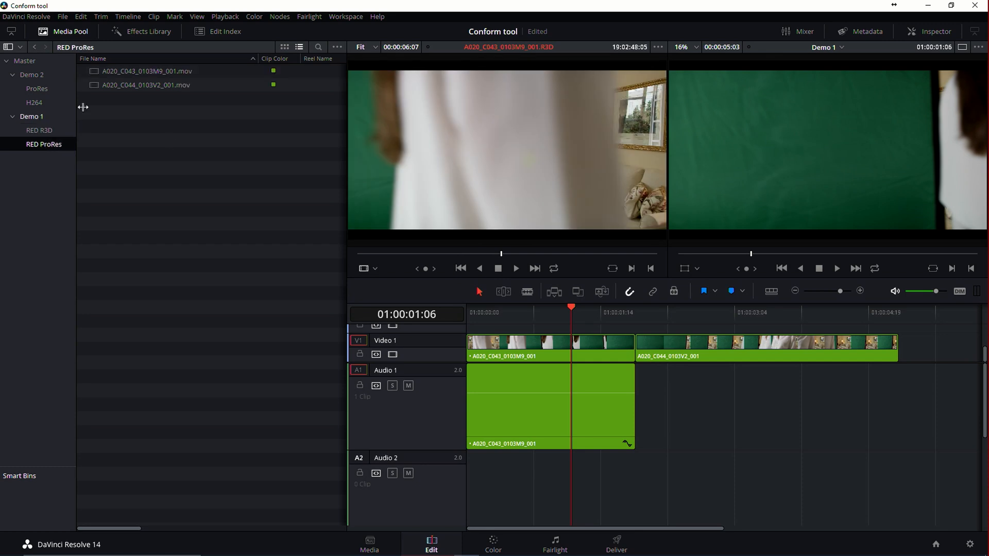
pyautogui.click(131, 70)
pyautogui.press('space')
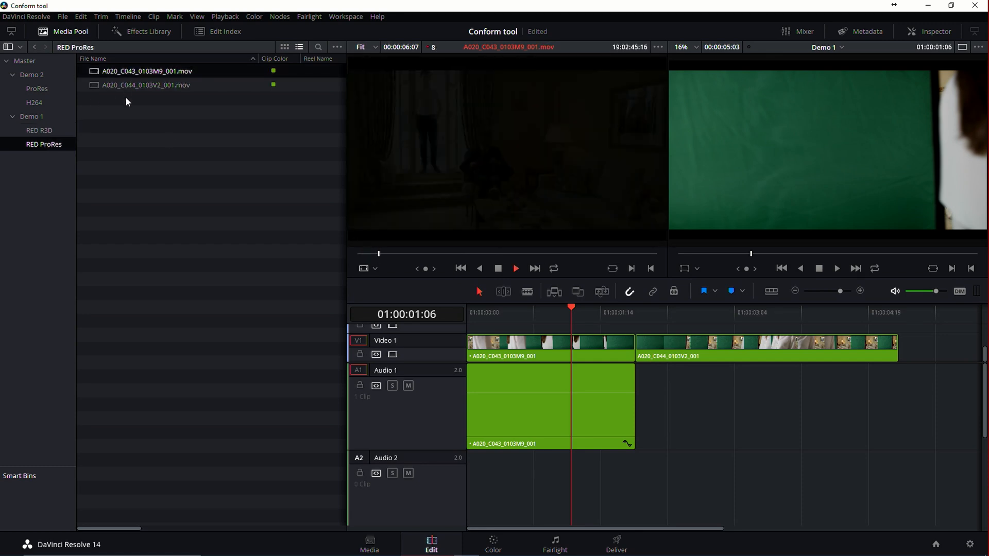
pyautogui.press('space')
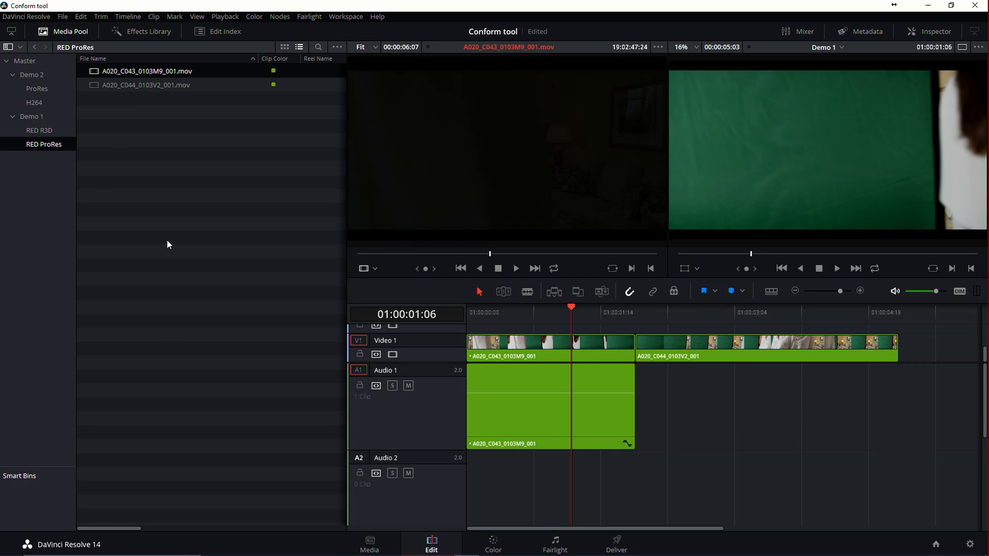
# Return to a single viewer, play the Demo 1 timeline from the start, and review the clips in both RED bins.
pyautogui.click(961, 48)
pyautogui.moveTo(514, 313); pyautogui.dragTo(443, 320)
pyautogui.press('space')
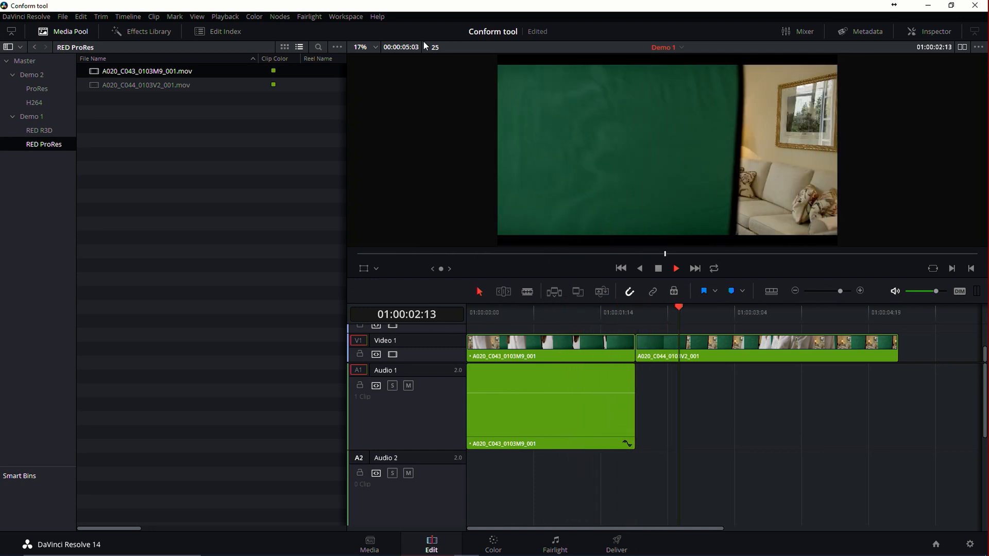
pyautogui.press('space')
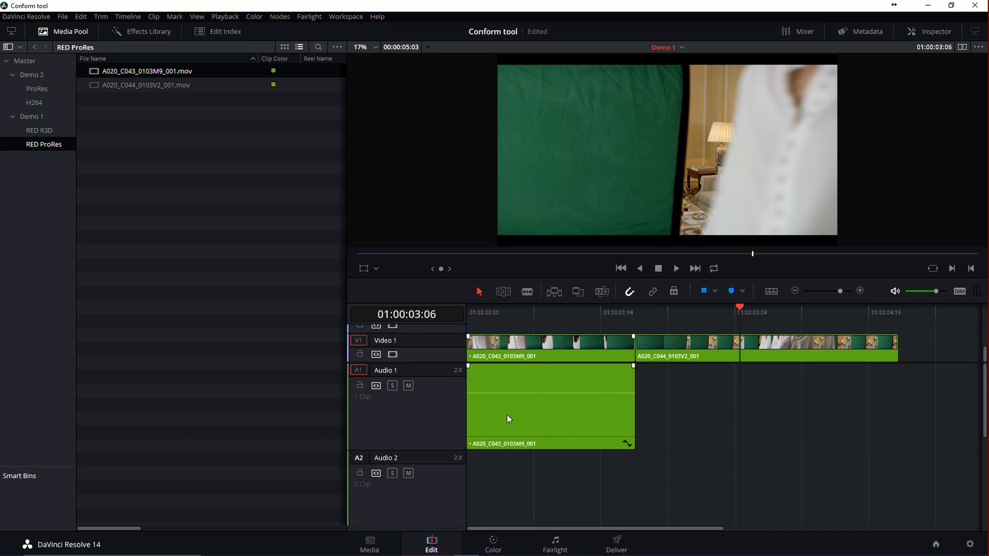
pyautogui.moveTo(517, 311); pyautogui.dragTo(478, 311)
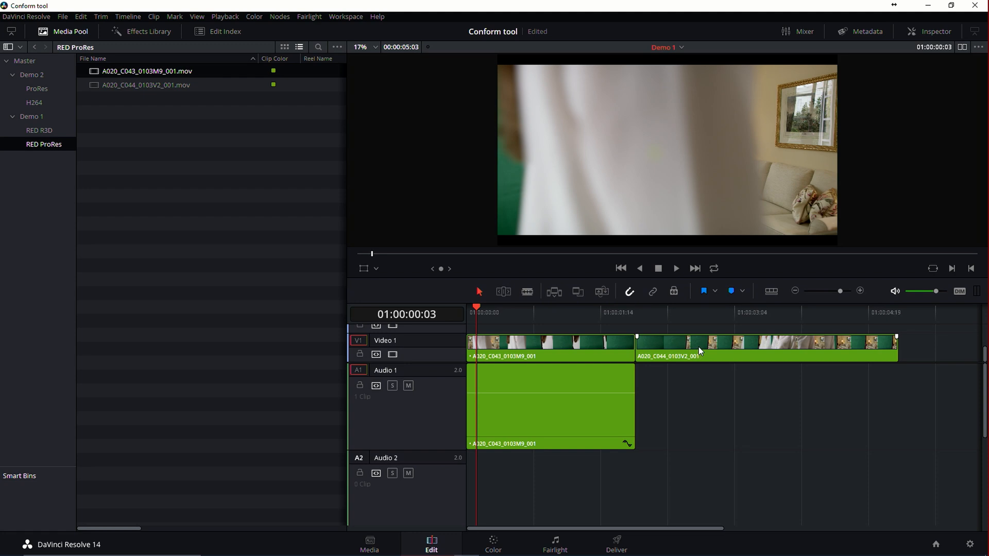
pyautogui.click(56, 131)
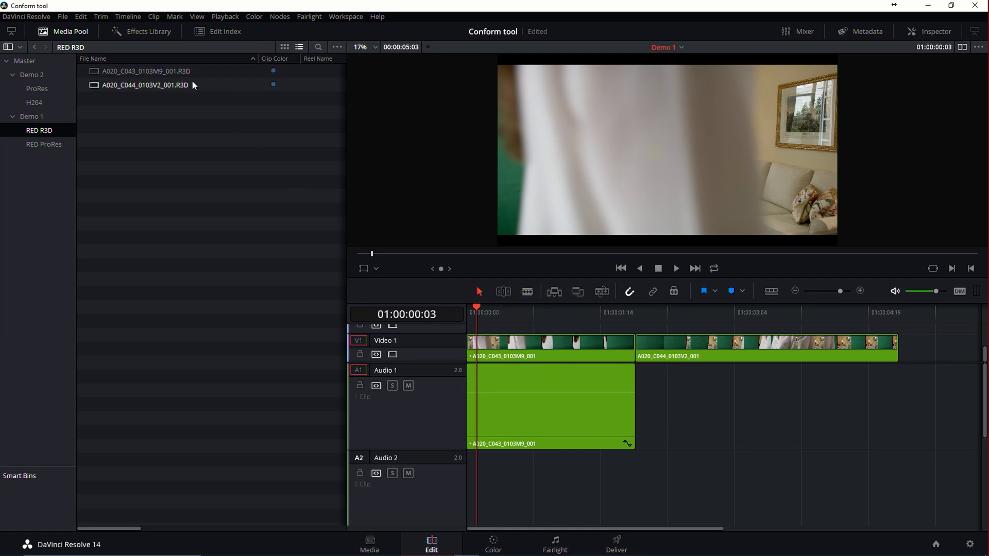
pyautogui.click(48, 144)
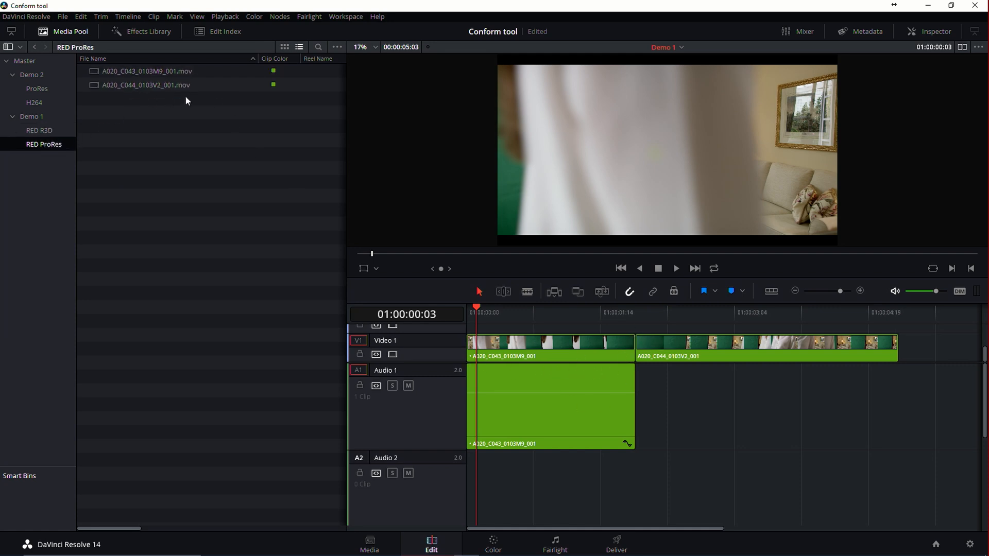
# Disable Conform Lock on timeline clip A020_C043_0103M9_001 and resolve its conflict by switching to the R3D source file.
pyautogui.click(535, 348)
pyautogui.rightClick(535, 350)
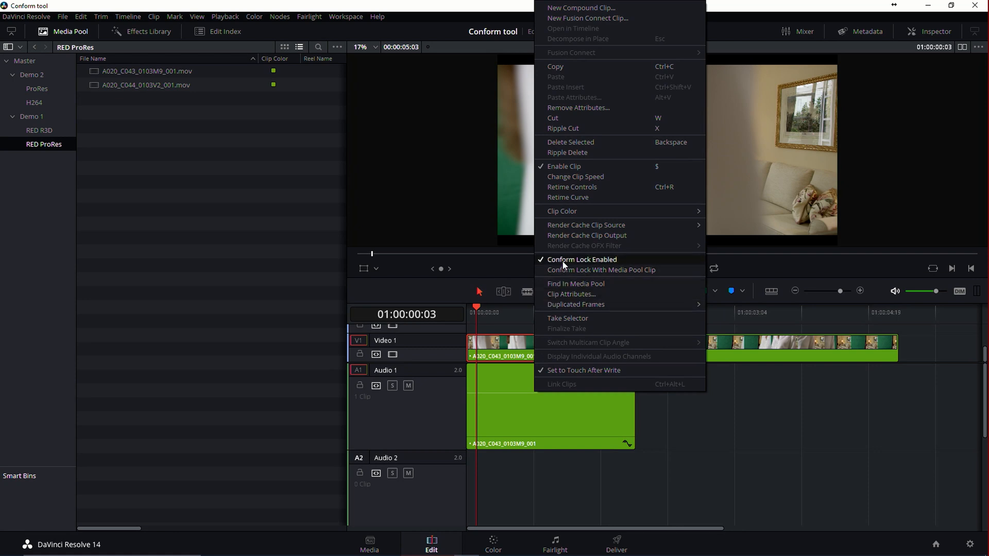
pyautogui.click(600, 260)
pyautogui.click(524, 312)
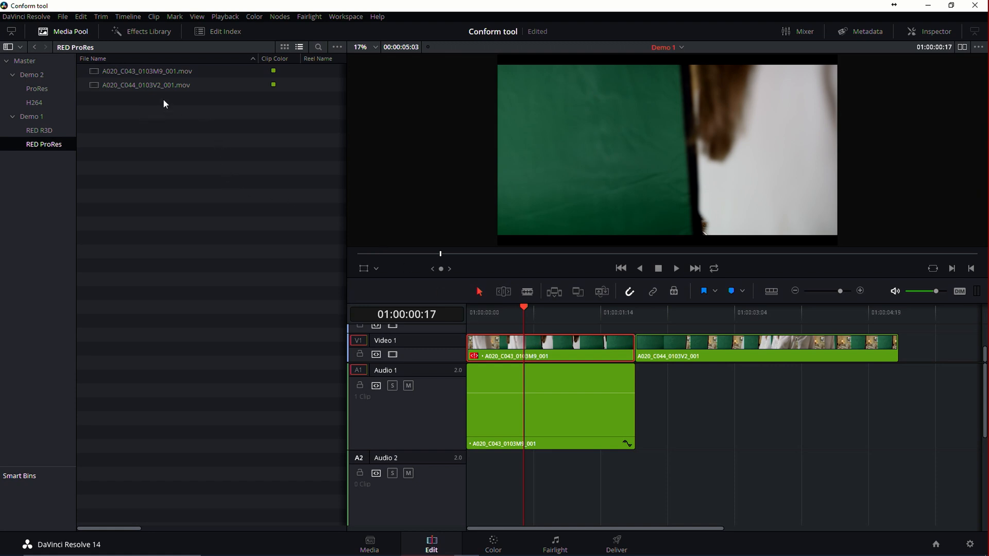
pyautogui.click(476, 354)
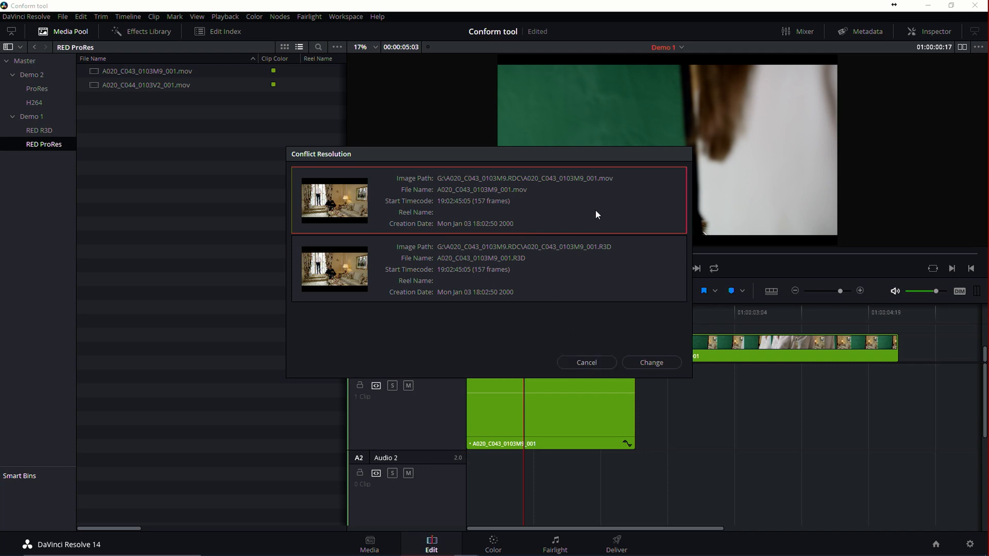
pyautogui.click(614, 267)
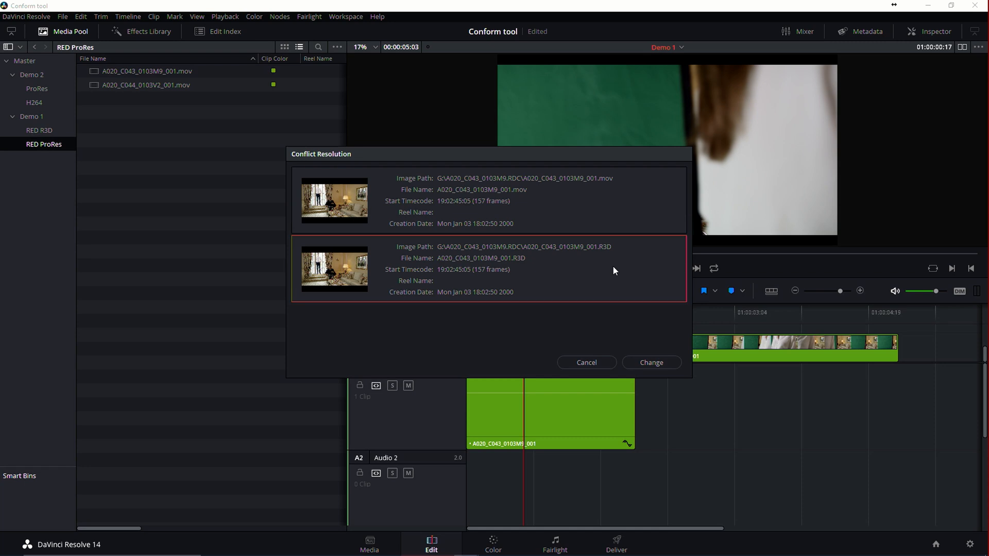
pyautogui.click(649, 362)
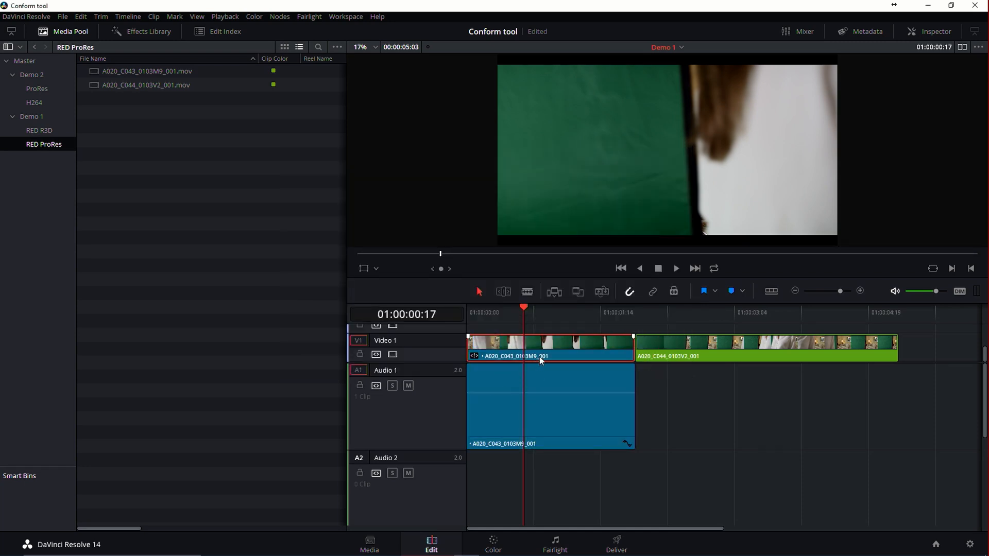
# Compare the clip colors in the RED R3D and RED ProRes bins and play the relinked first clip from the timeline start.
pyautogui.click(36, 128)
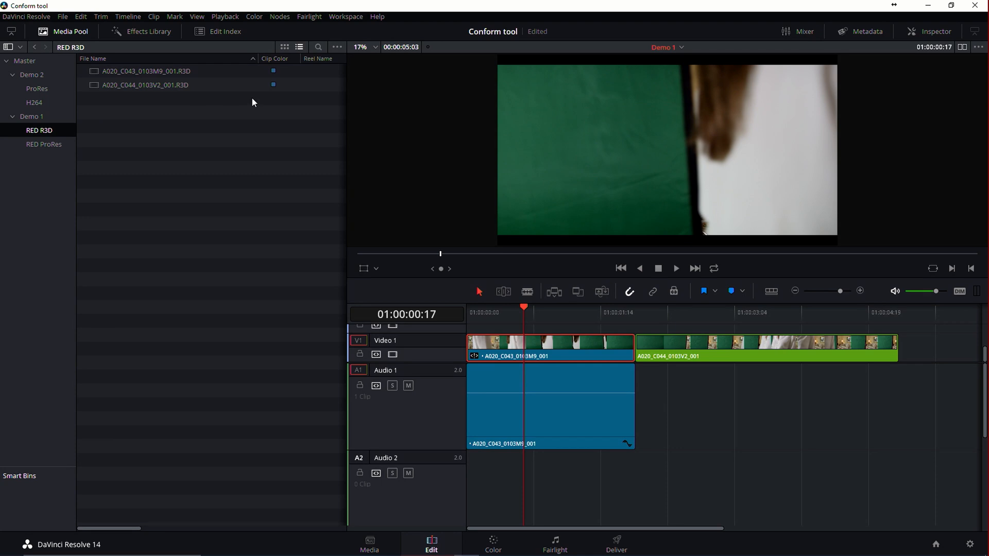
pyautogui.click(73, 144)
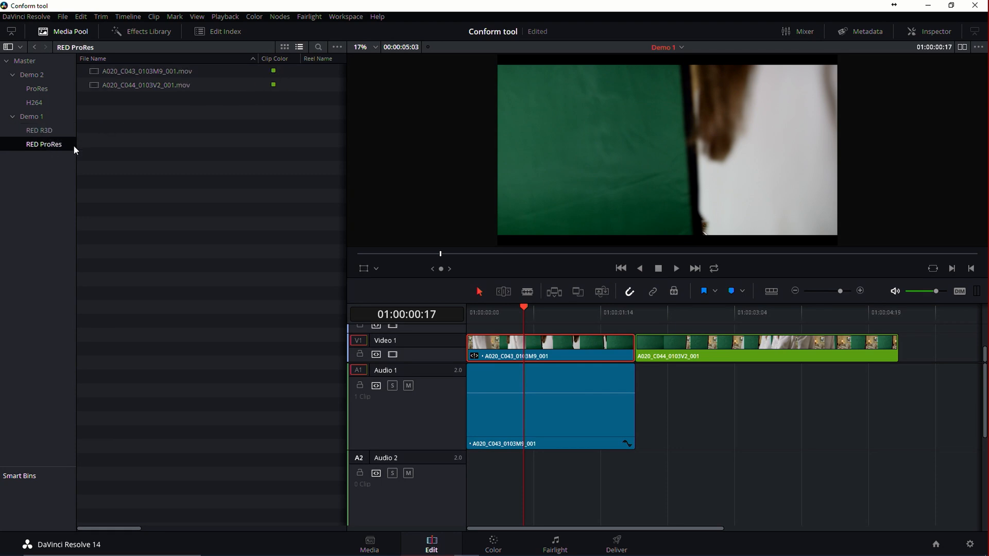
pyautogui.press('Home')
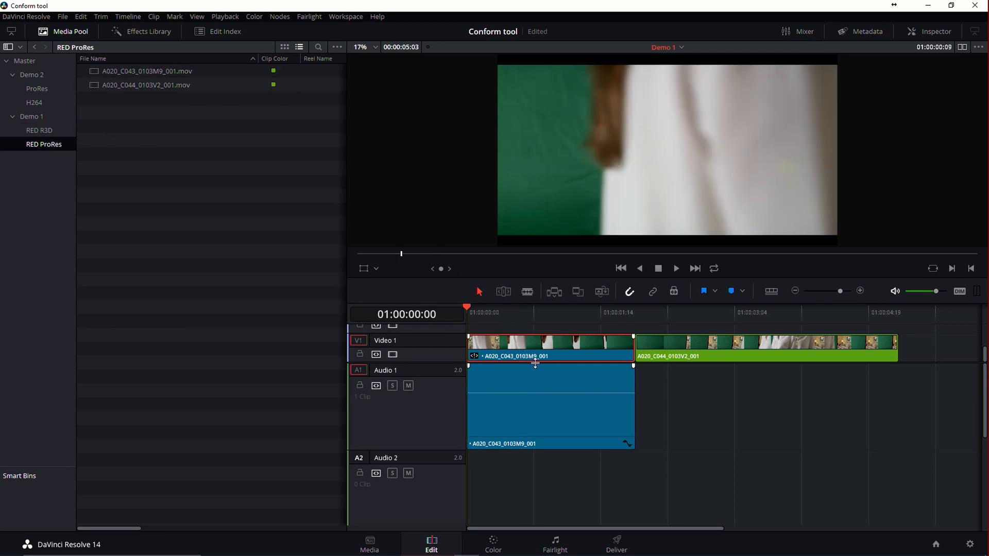
pyautogui.press('space')
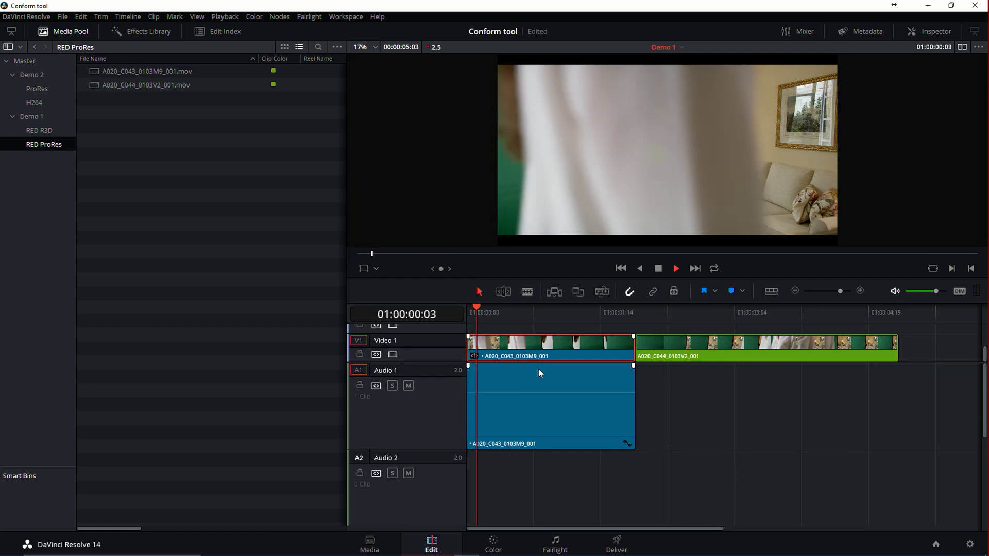
pyautogui.moveTo(521, 314); pyautogui.dragTo(490, 364)
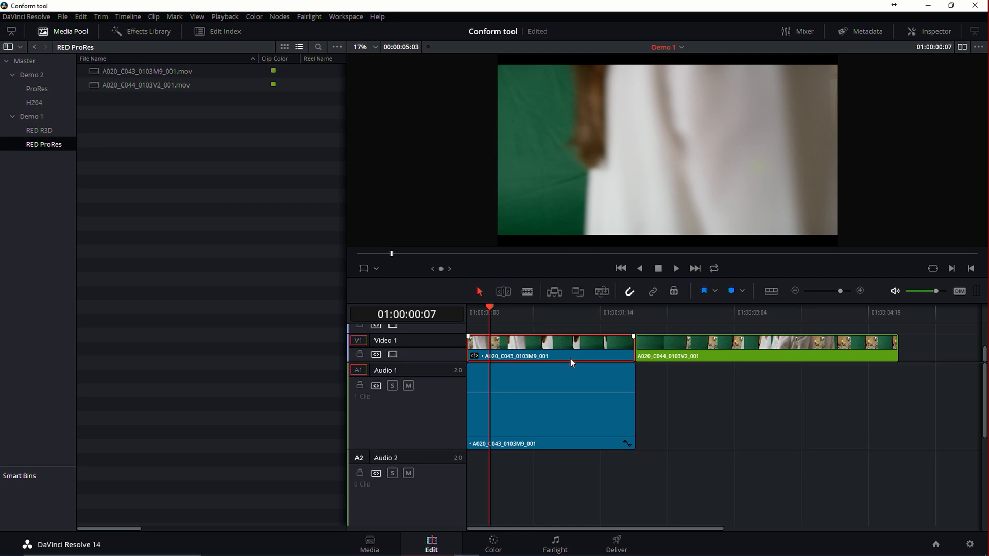
# Disable Conform Lock on timeline clip A020_C044_0103V2_001 and switch its source to the R3D file through Conflict Resolution.
pyautogui.click(688, 350)
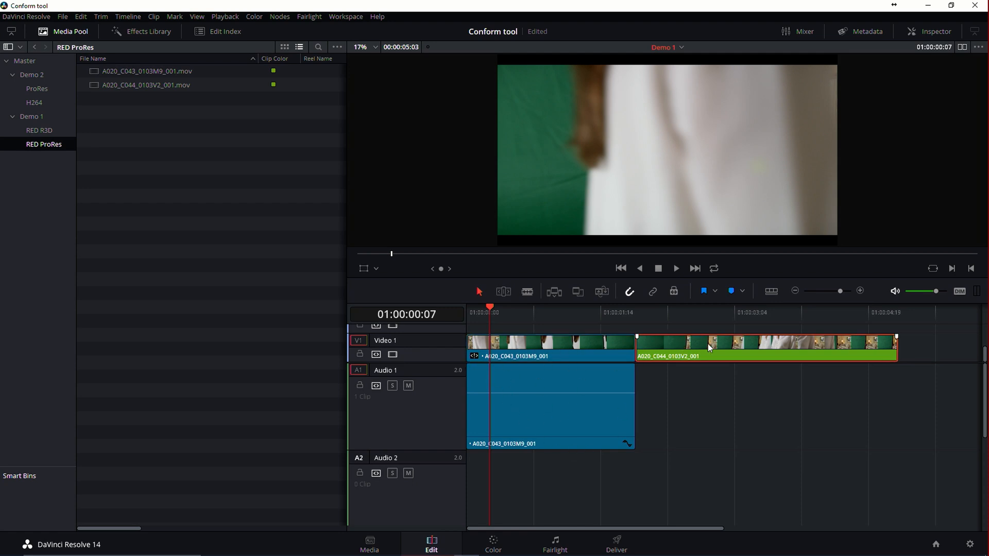
pyautogui.rightClick(709, 344)
pyautogui.click(757, 260)
pyautogui.click(644, 355)
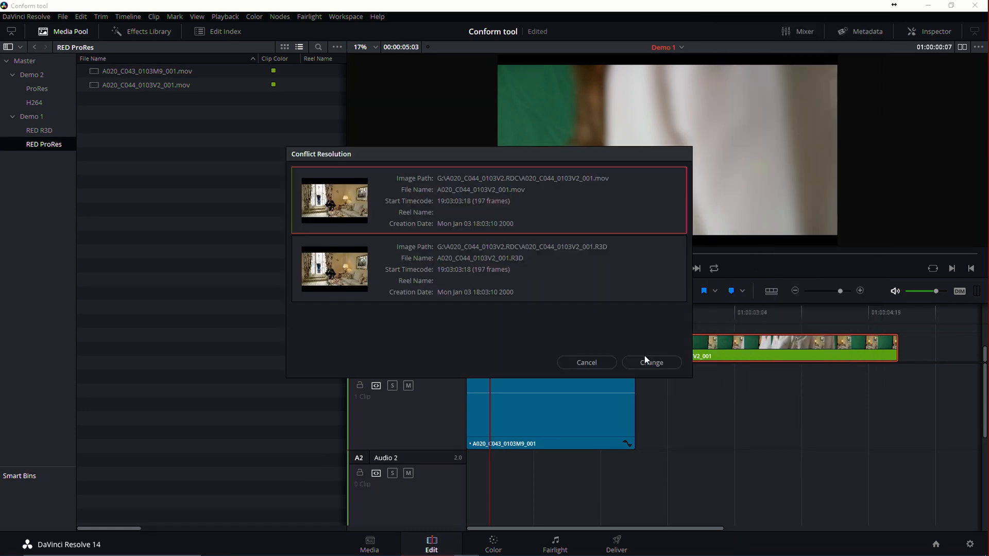
pyautogui.click(555, 267)
pyautogui.click(657, 363)
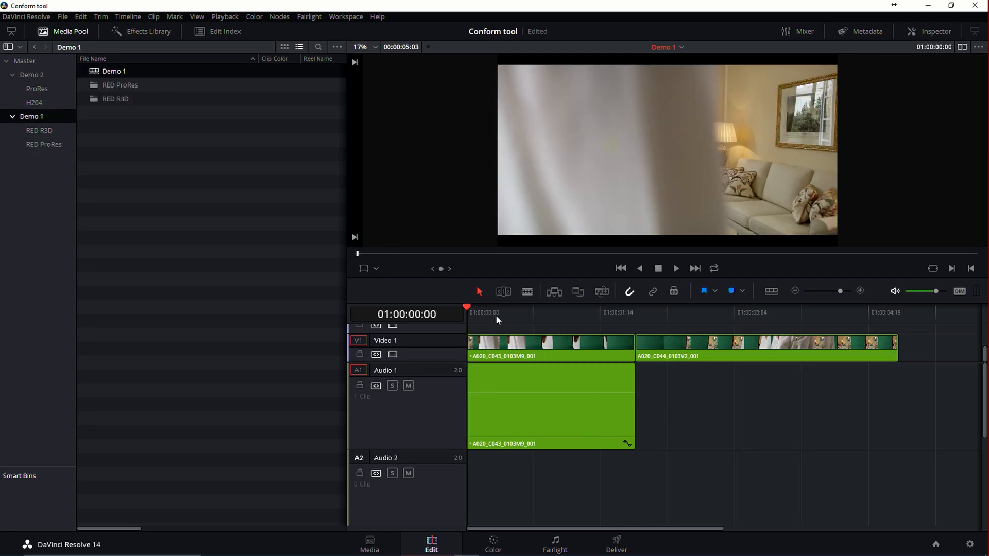
# Select both video clips on Video 1 and disable their Conform Lock together.
pyautogui.moveTo(492, 313); pyautogui.dragTo(619, 334)
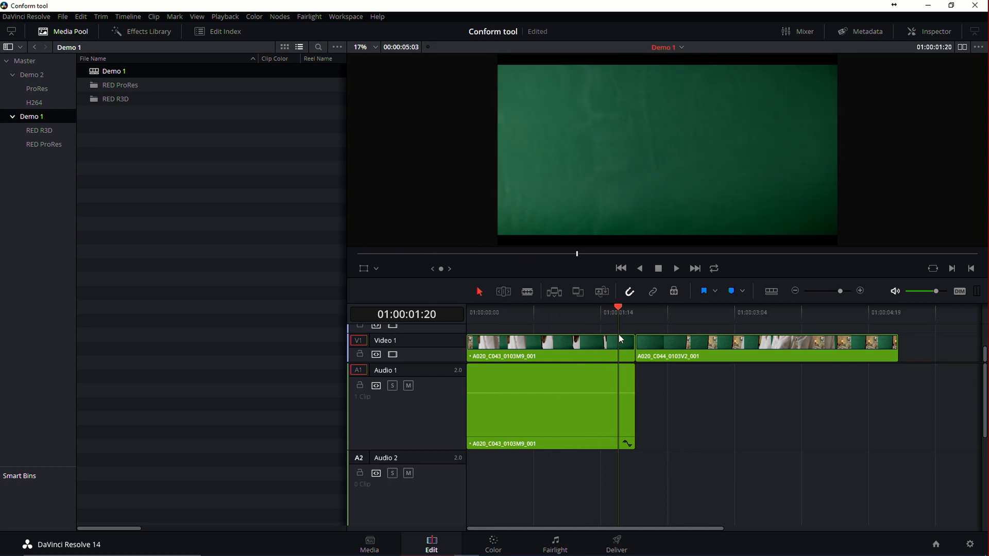
pyautogui.moveTo(913, 345); pyautogui.dragTo(538, 352)
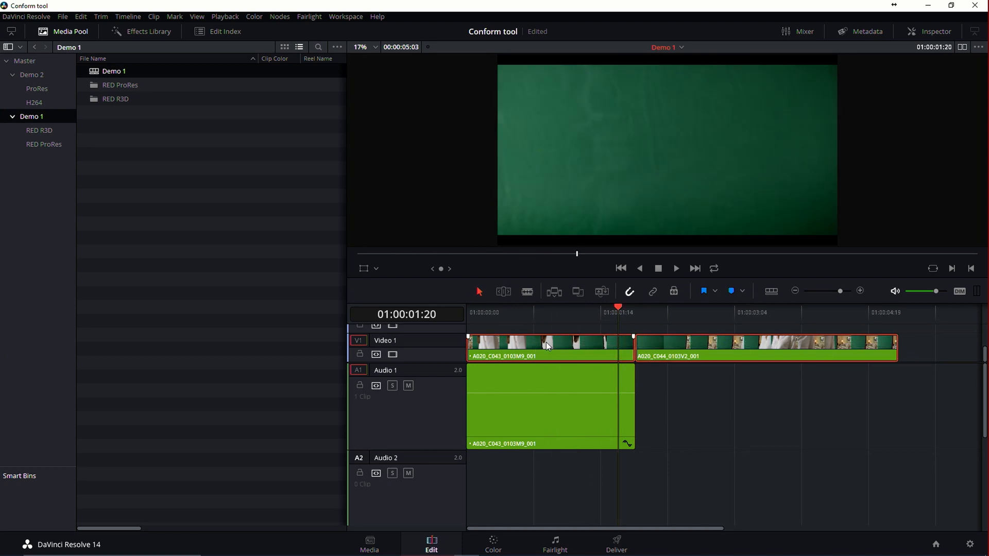
pyautogui.rightClick(546, 342)
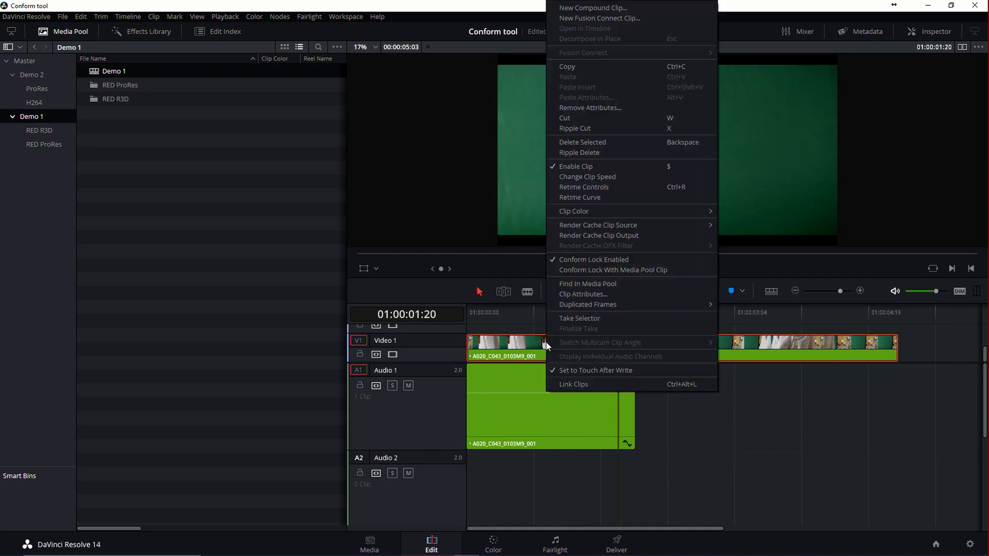
pyautogui.click(586, 260)
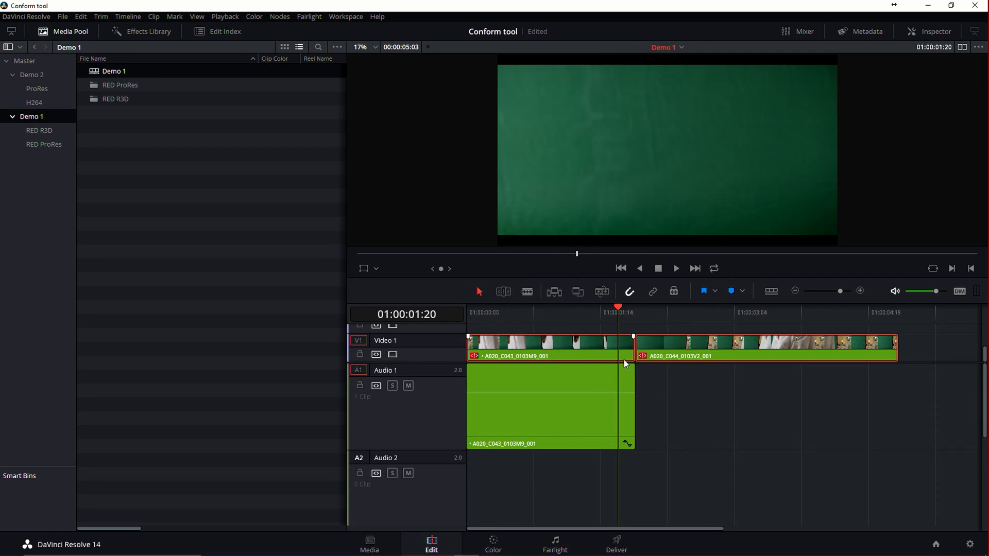
pyautogui.click(643, 357)
# Open Reconform from Bins for all clips in the timeline and have clips set to Conform Lock Enabled after conform.
pyautogui.click(63, 17)
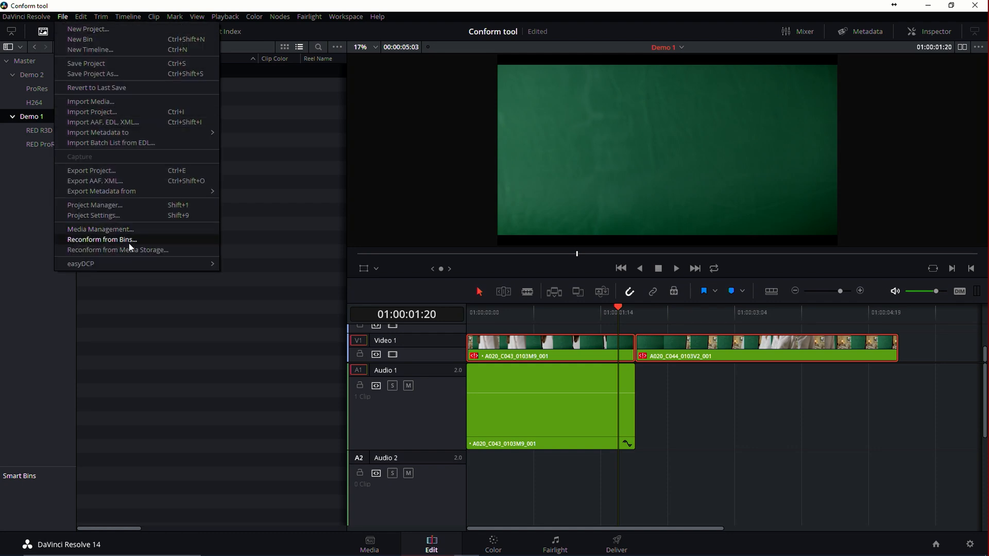
pyautogui.click(99, 240)
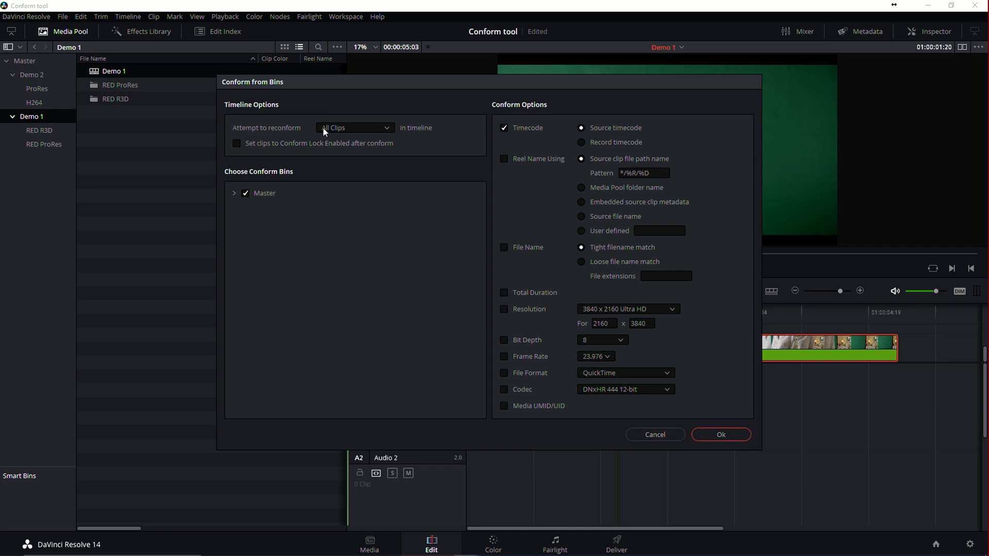
pyautogui.click(367, 128)
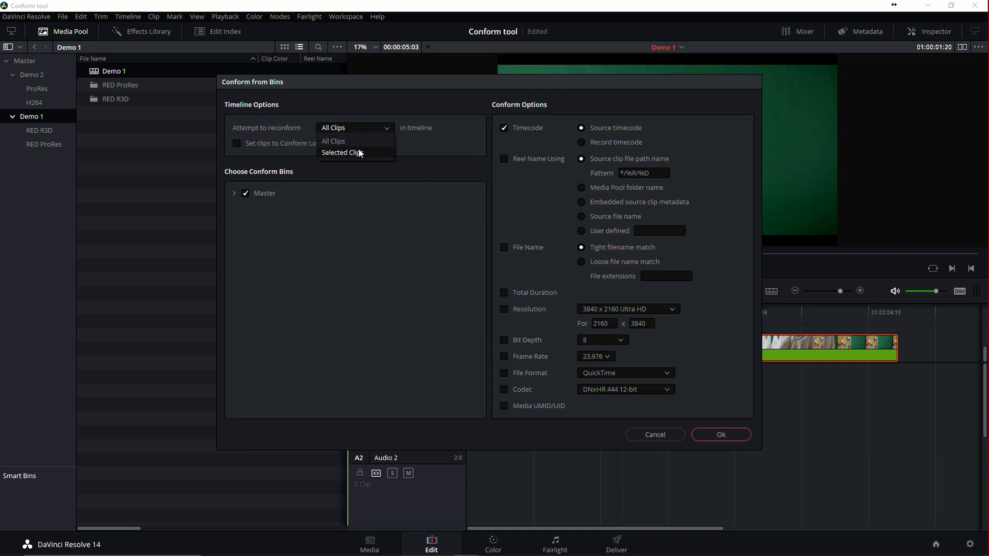
pyautogui.click(363, 136)
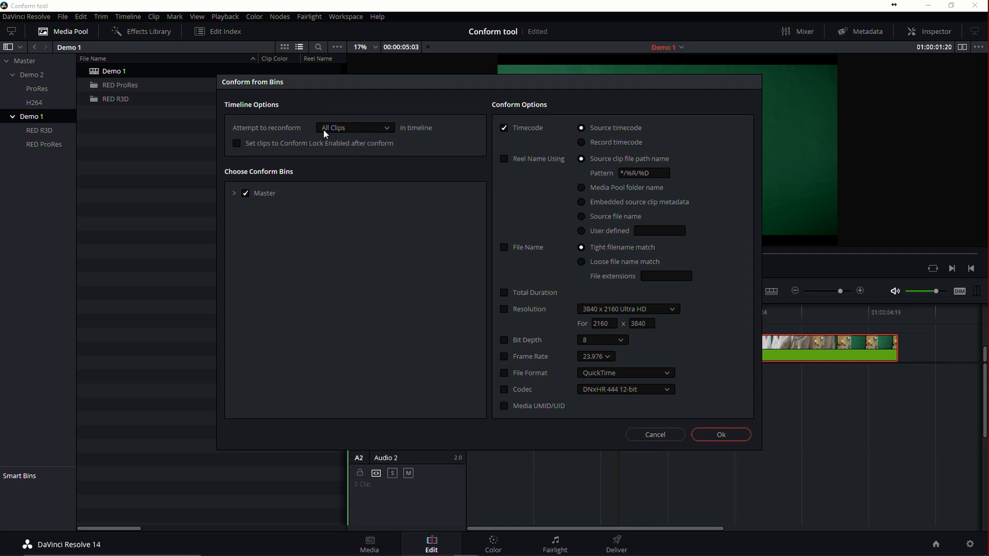
pyautogui.moveTo(612, 83); pyautogui.dragTo(452, 71)
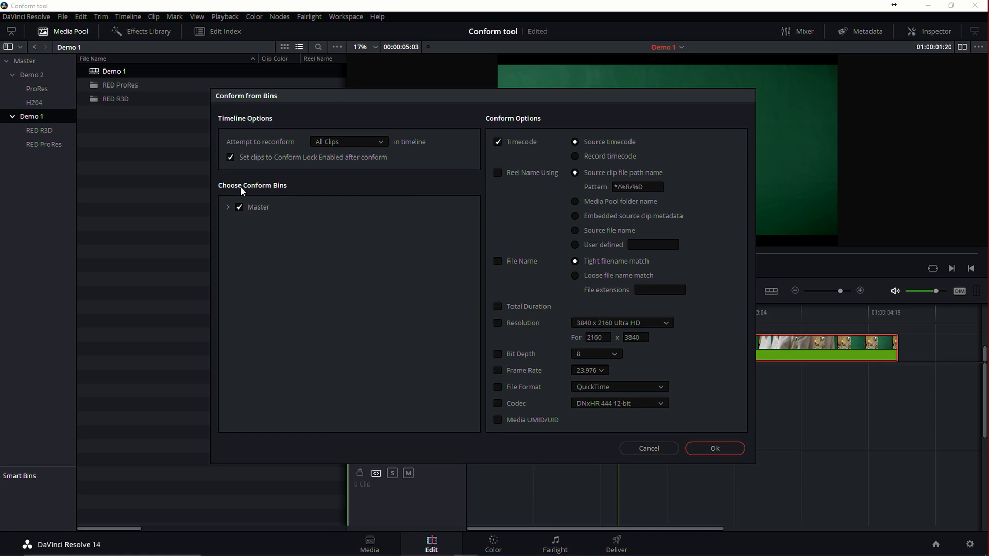
# Limit the conform bins to RED R3D inside Demo 1 and run the reconform with source timecode matching.
pyautogui.click(227, 207)
pyautogui.click(239, 221)
pyautogui.click(239, 207)
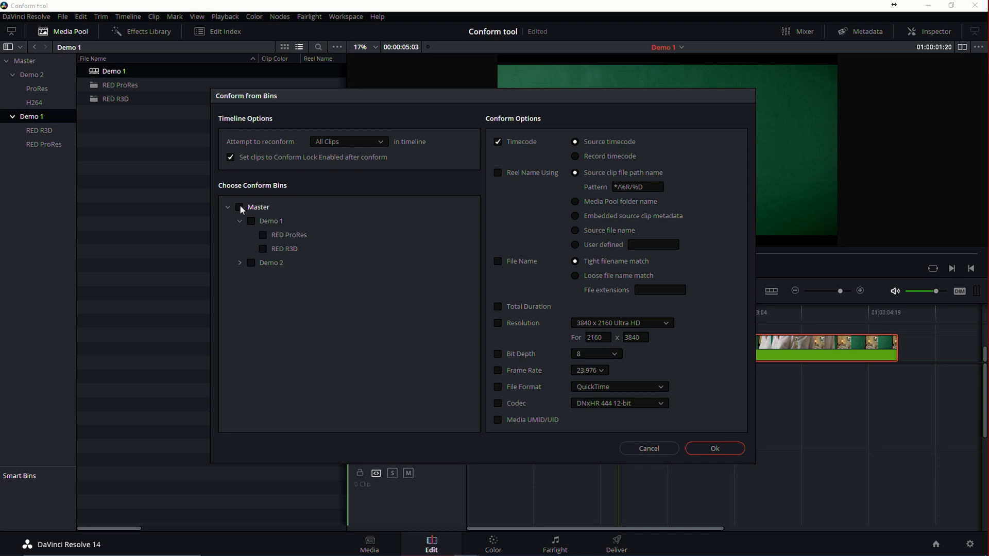
pyautogui.click(262, 250)
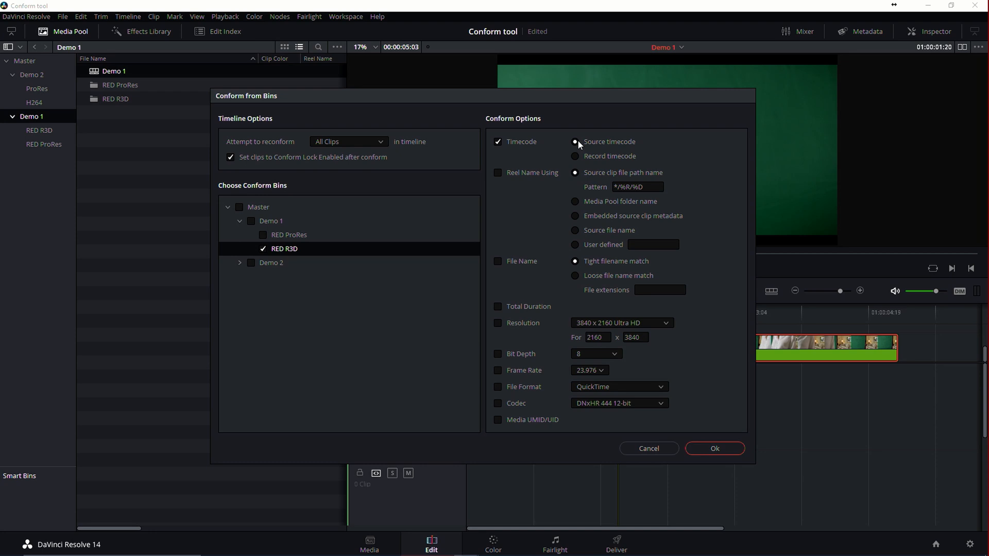
pyautogui.click(702, 447)
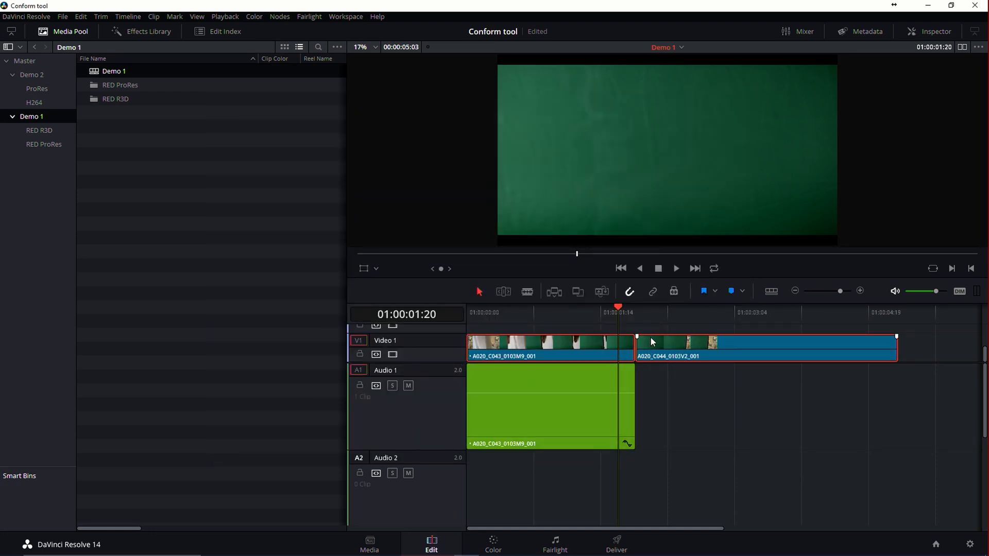
# Play the reconformed Demo 1 timeline from near its start to check the first video clip.
pyautogui.click(667, 388)
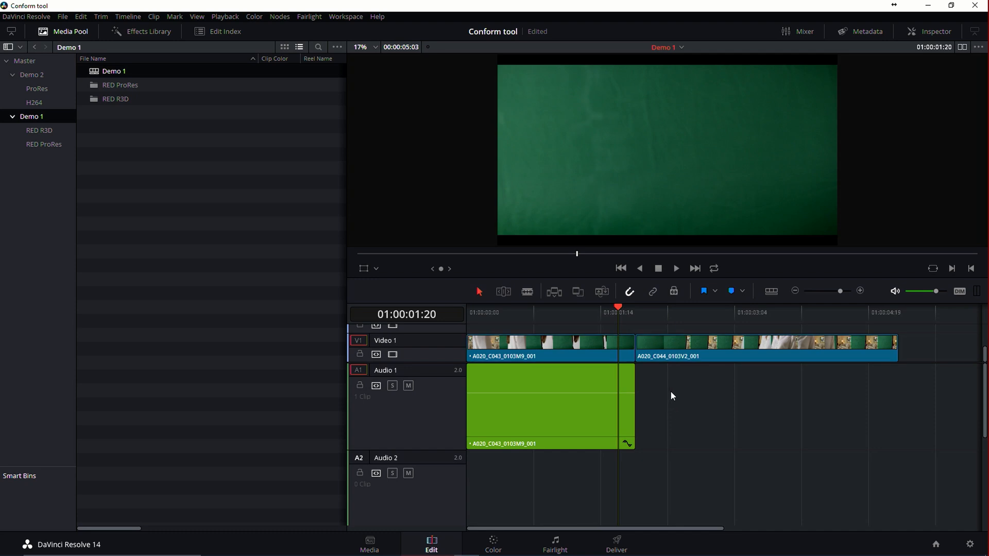
pyautogui.click(557, 347)
pyautogui.moveTo(551, 314); pyautogui.dragTo(475, 320)
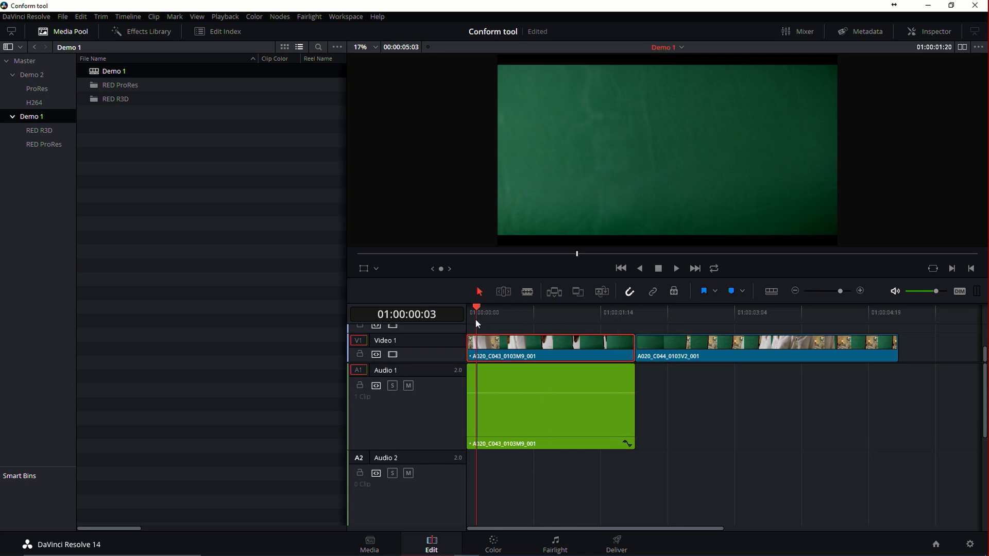
pyautogui.press('space')
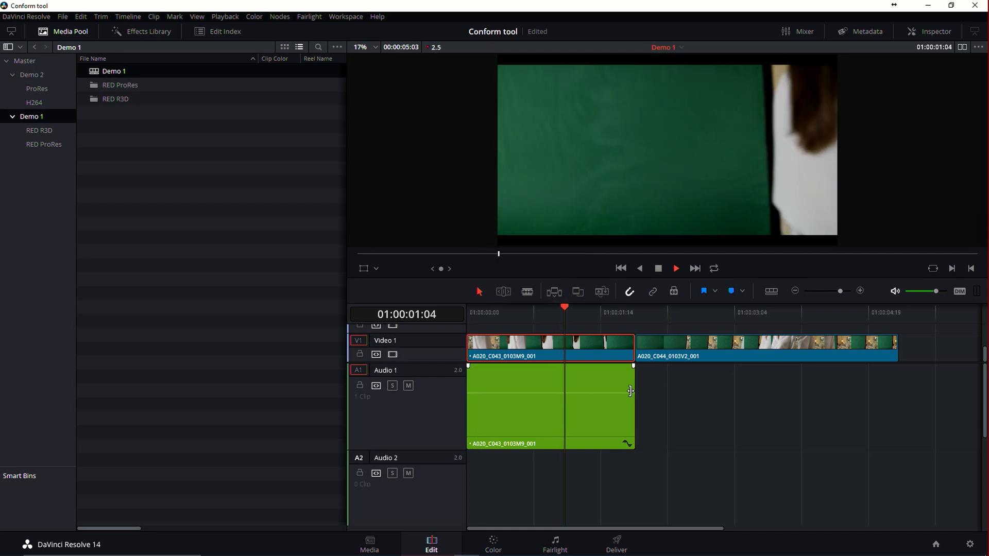
pyautogui.press('space')
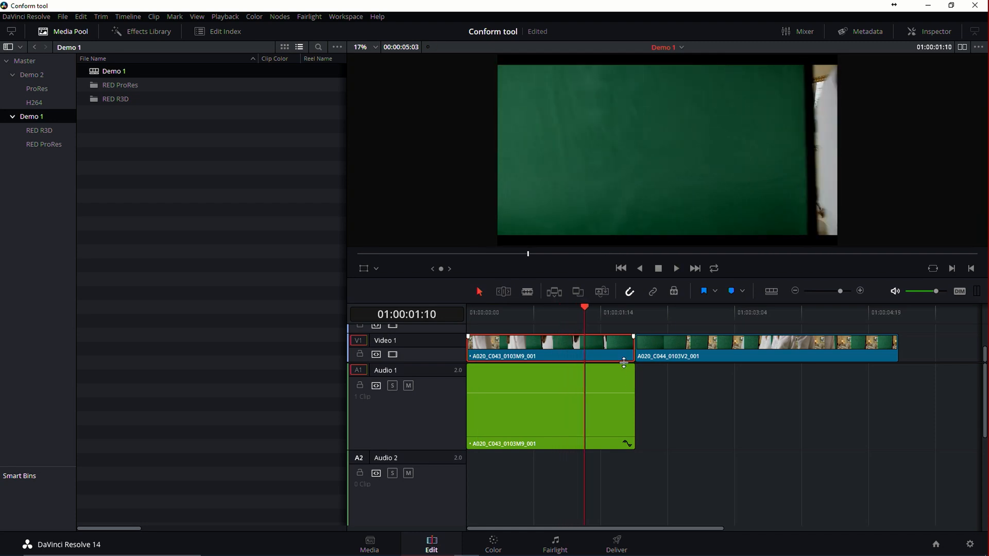